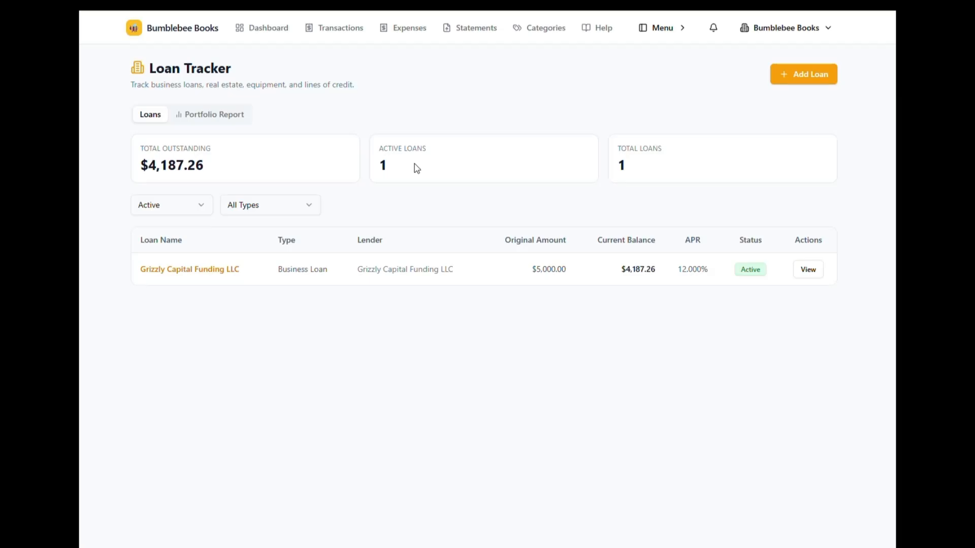
Step: View the Grizzly Capital Funding LLC loan's details and payment schedule, and return to the loan list
{"action": "left_click", "coordinate": [811, 273]}
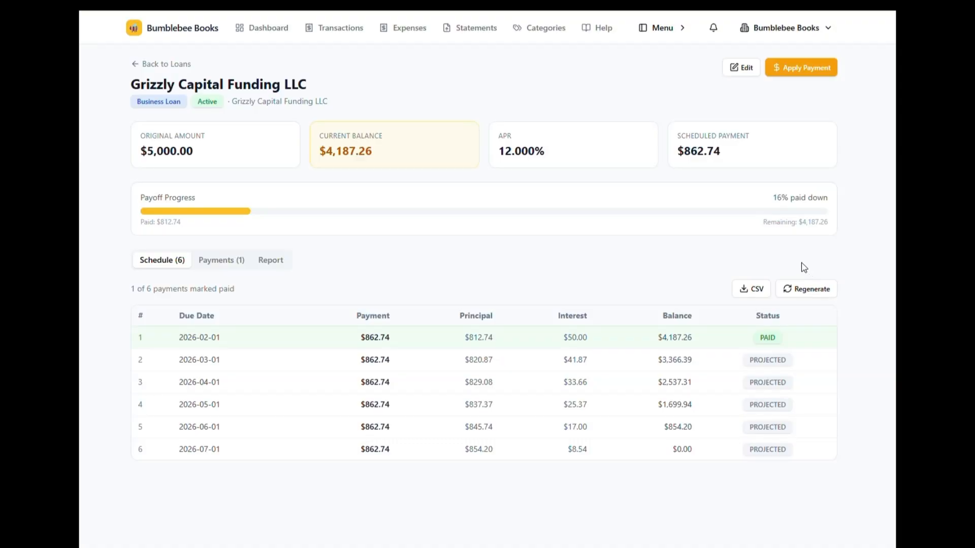
{"action": "left_click", "coordinate": [154, 64]}
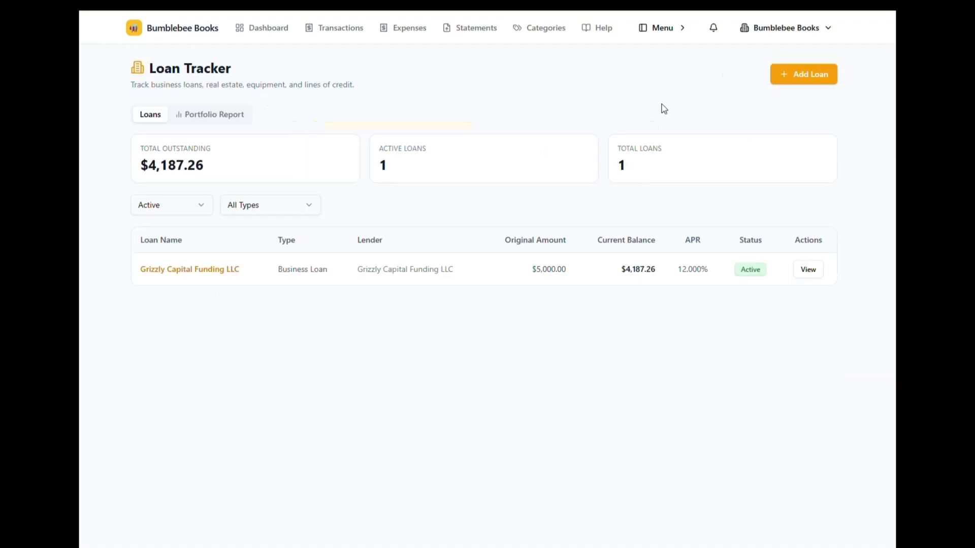
Step: Review the fields and loan type choices in the new loan form, and close it without saving
{"action": "left_click", "coordinate": [804, 77]}
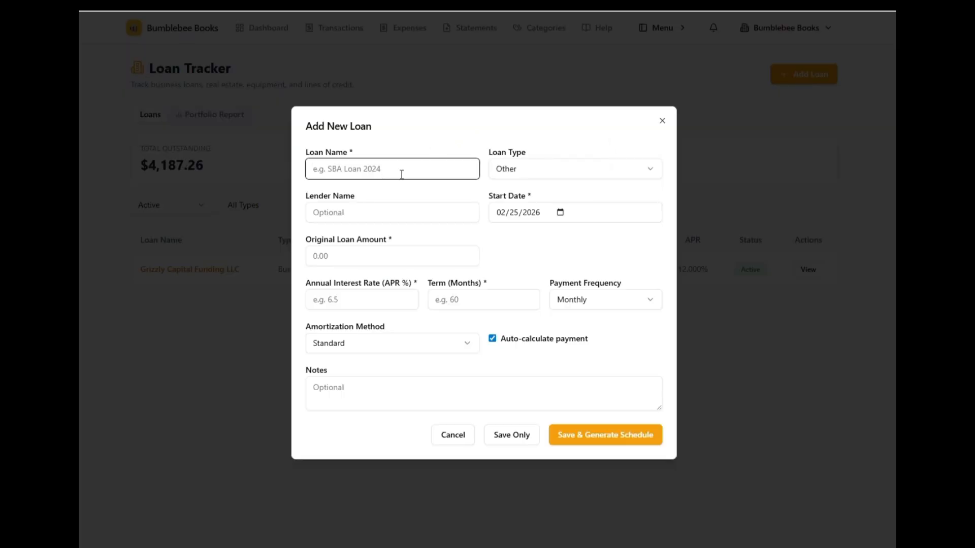
{"action": "left_click", "coordinate": [528, 173]}
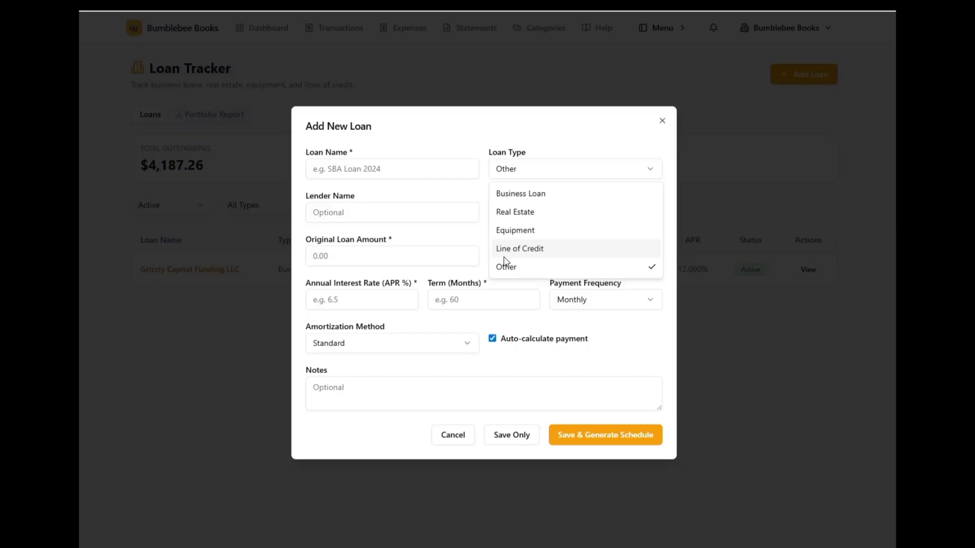
{"action": "left_click", "coordinate": [532, 132]}
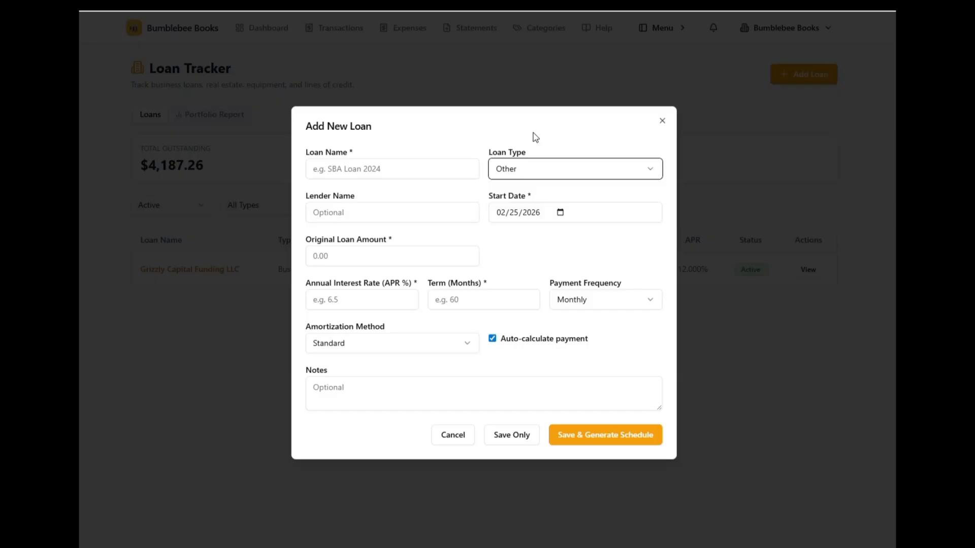
{"action": "left_click", "coordinate": [329, 218]}
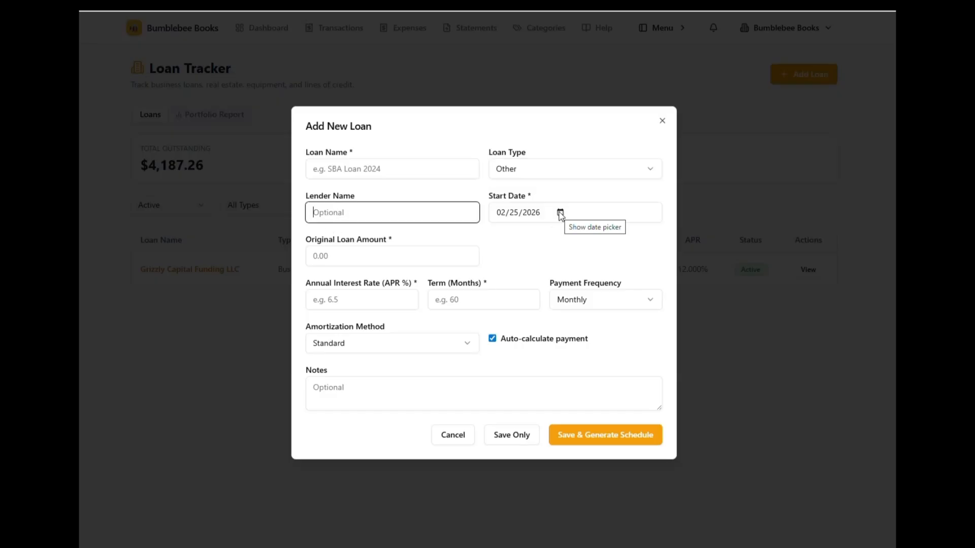
{"action": "left_click", "coordinate": [316, 258]}
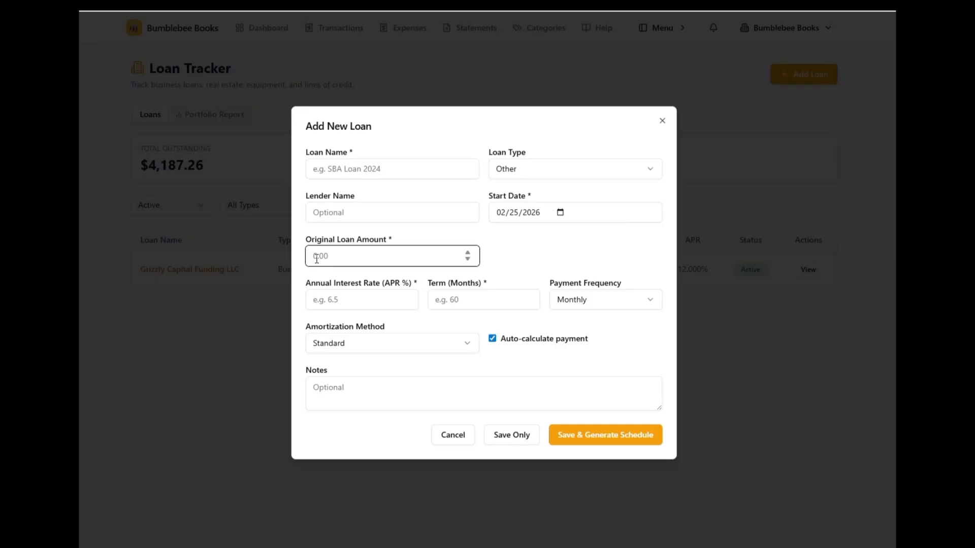
{"action": "left_click", "coordinate": [330, 303]}
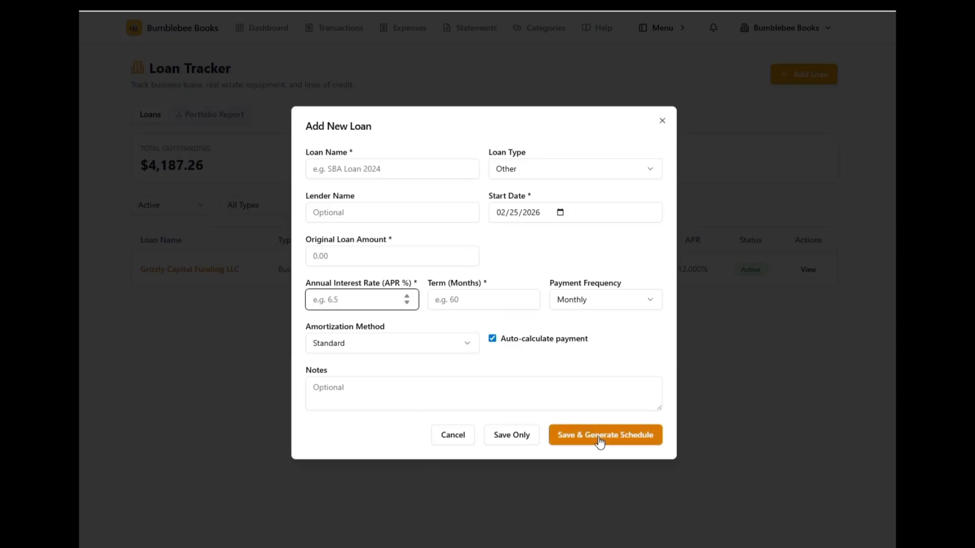
{"action": "left_click", "coordinate": [662, 121]}
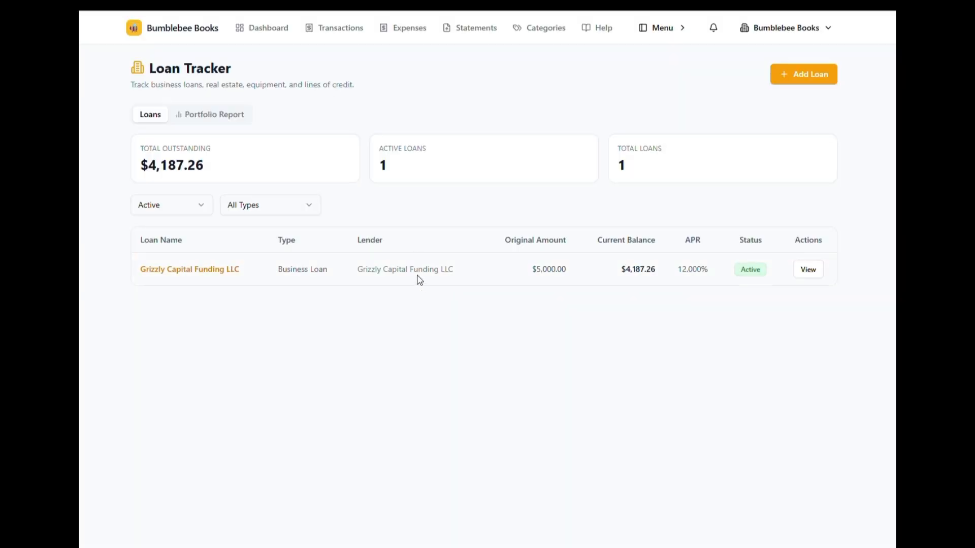
Step: Examine the payment form of the Grizzly Capital Funding LLC loan, including its interest and principal split, and close it without applying a payment
{"action": "left_click", "coordinate": [807, 271]}
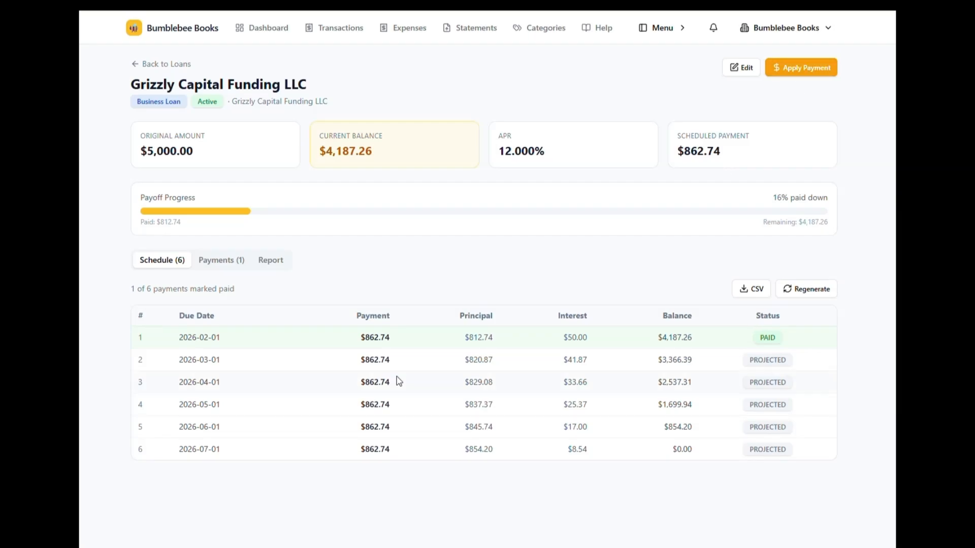
{"action": "left_click", "coordinate": [799, 71]}
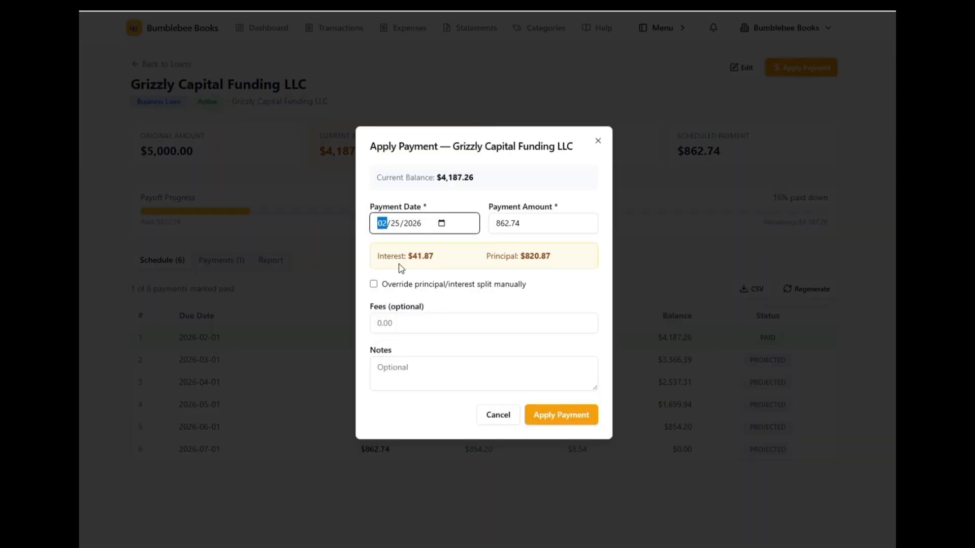
{"action": "left_click_drag", "start_coordinate": [379, 256], "coordinate": [557, 262]}
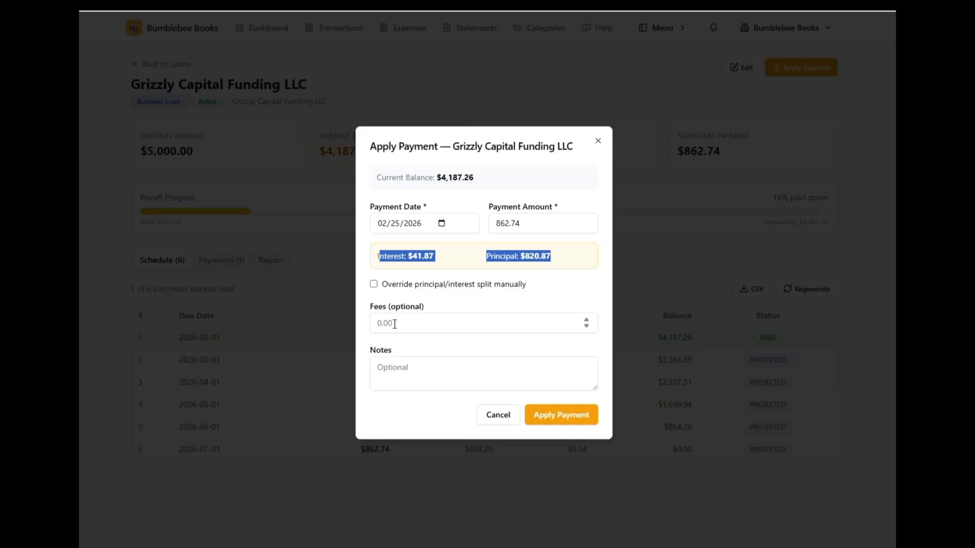
{"action": "left_click", "coordinate": [405, 378]}
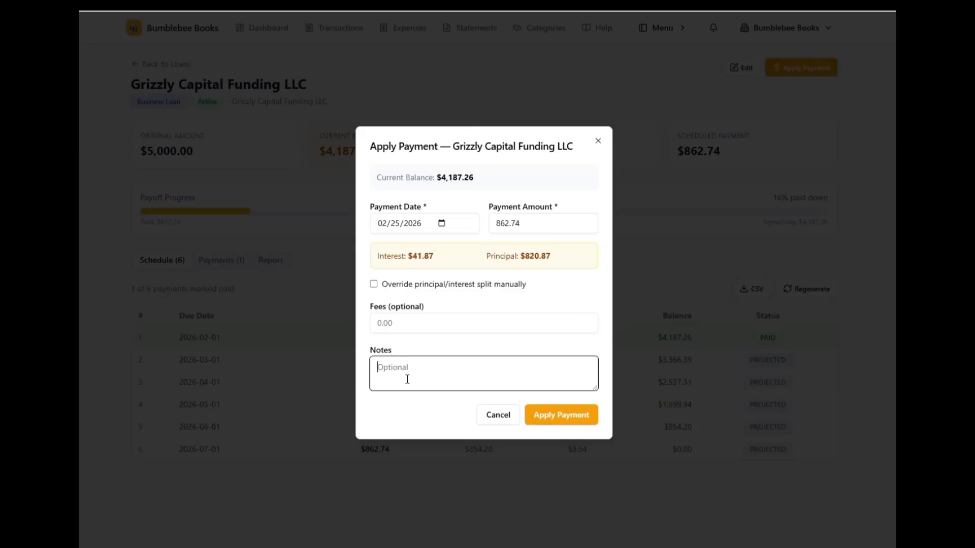
{"action": "left_click", "coordinate": [598, 143]}
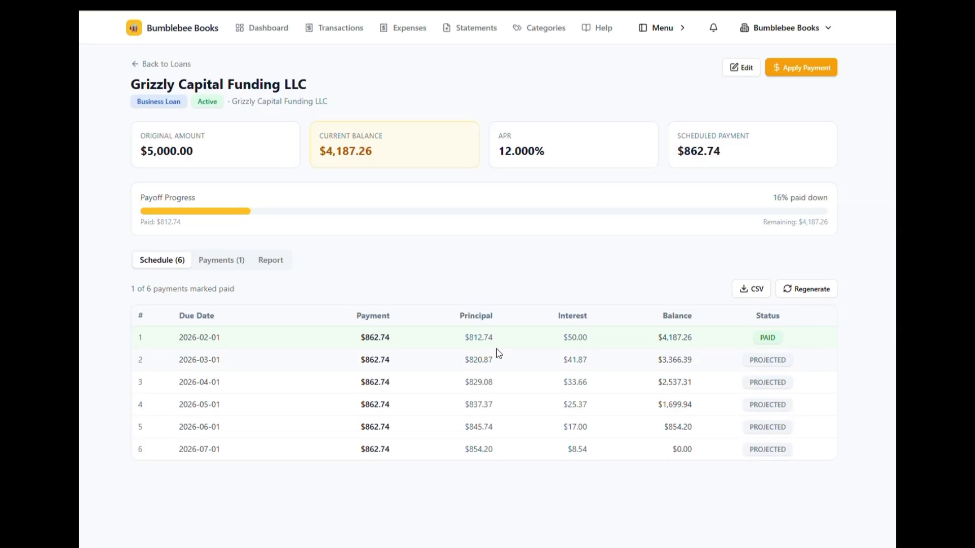
Step: Review the loan's recorded payments and its Loan Summary Report
{"action": "left_click", "coordinate": [204, 260]}
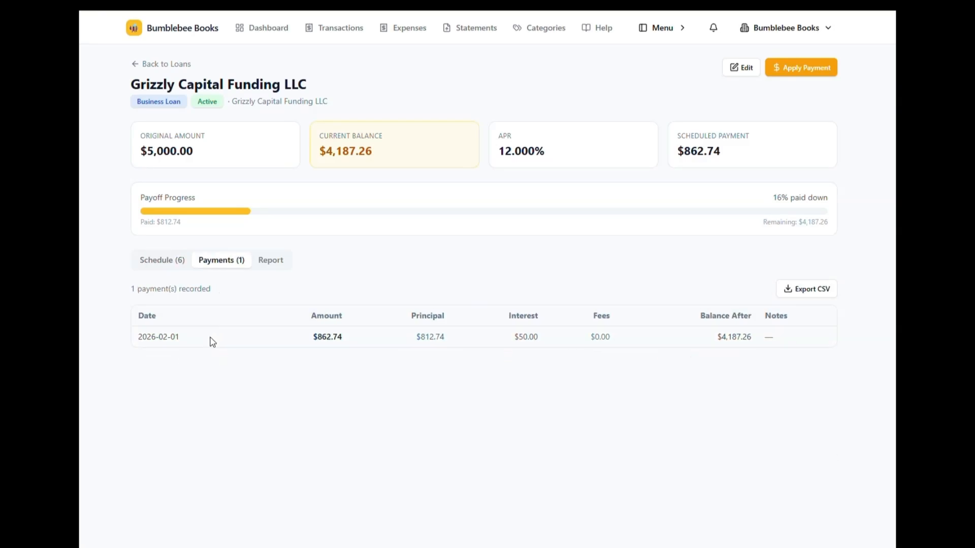
{"action": "left_click", "coordinate": [270, 260]}
{"action": "scroll", "coordinate": [250, 447], "scroll_direction": "down", "scroll_amount": 1}
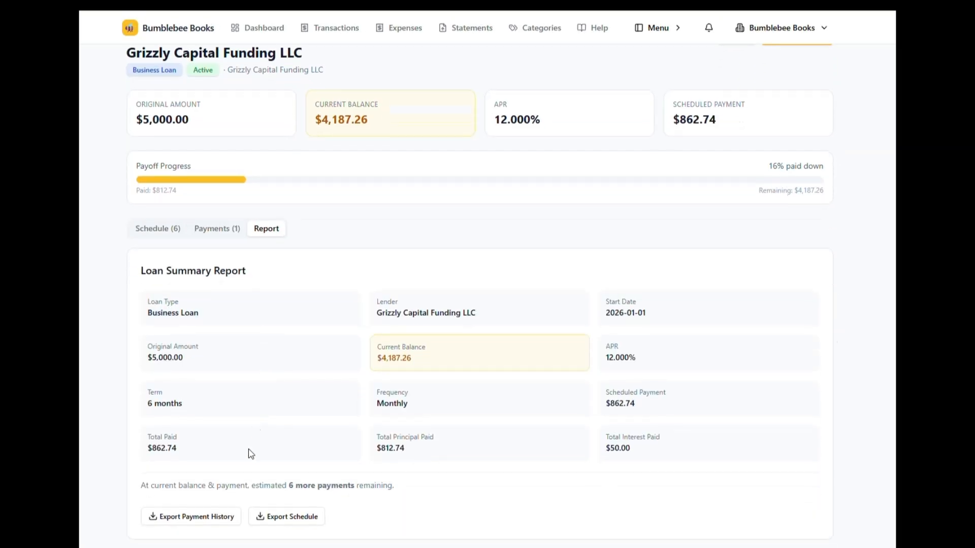
{"action": "left_click_drag", "start_coordinate": [128, 270], "coordinate": [711, 471]}
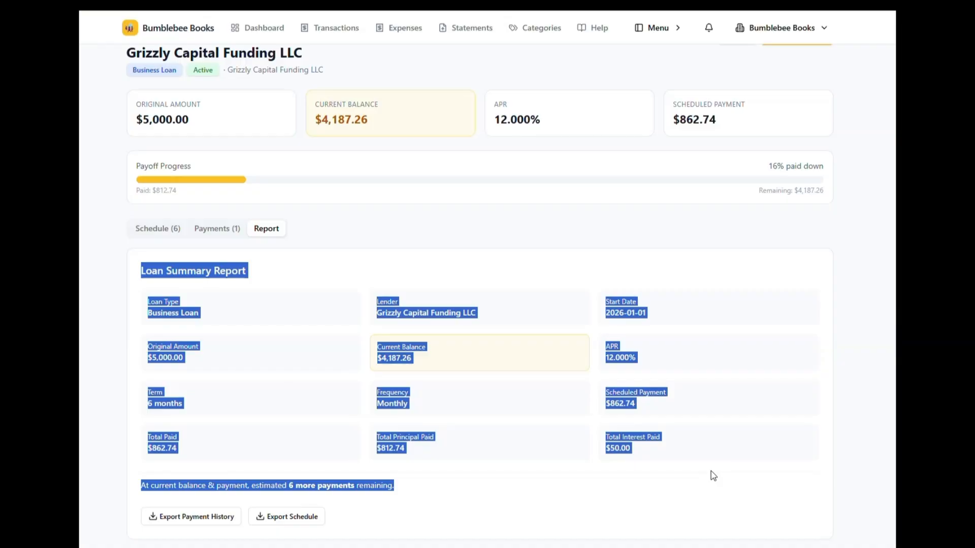
{"action": "left_click", "coordinate": [711, 471]}
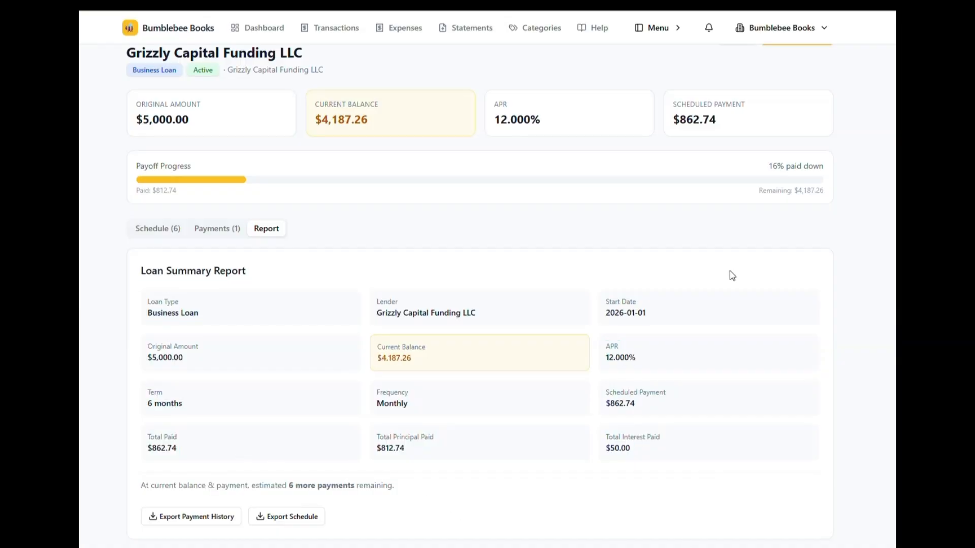
{"action": "scroll", "coordinate": [643, 358], "scroll_direction": "up", "scroll_amount": 1}
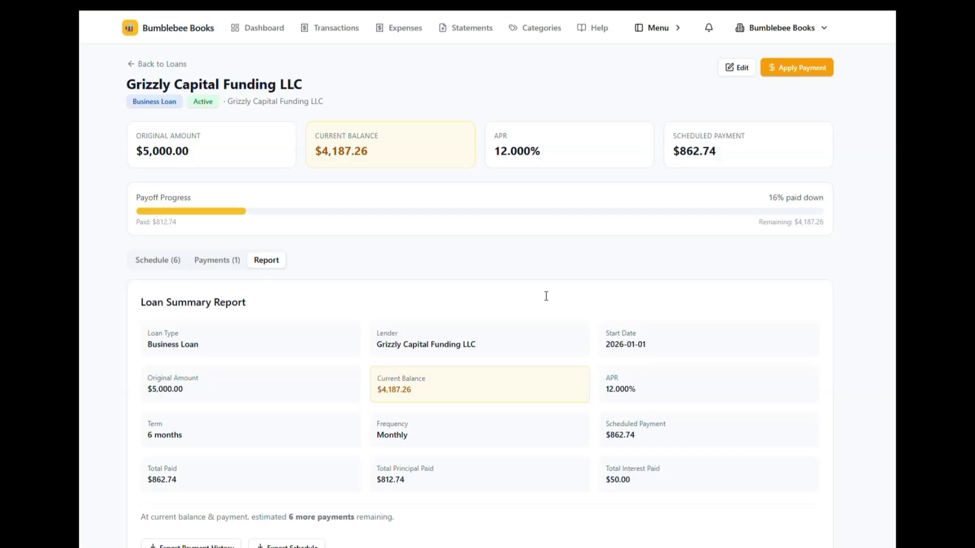
Step: Begin a new money-out transaction dated 02/01/2026 with an amount of $50.00
{"action": "left_click", "coordinate": [323, 30]}
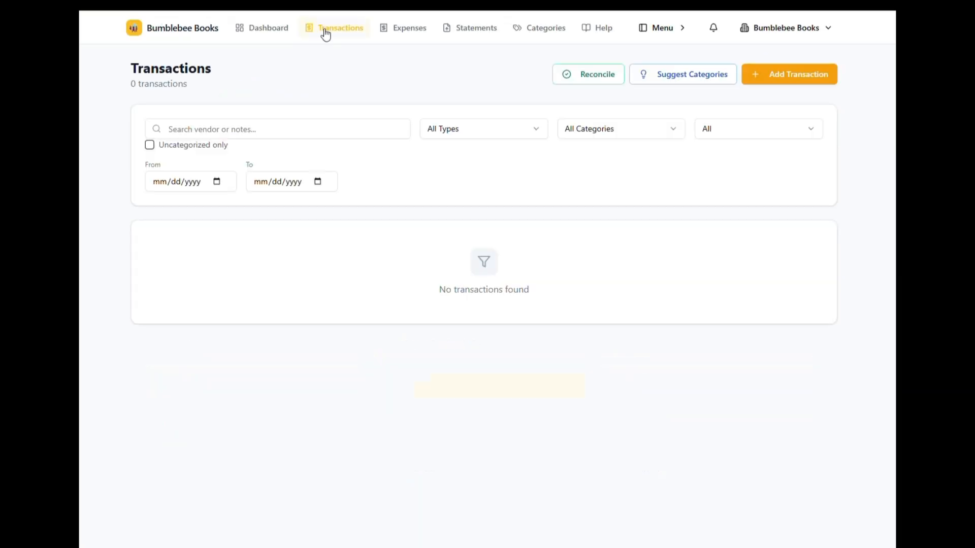
{"action": "left_click", "coordinate": [780, 72]}
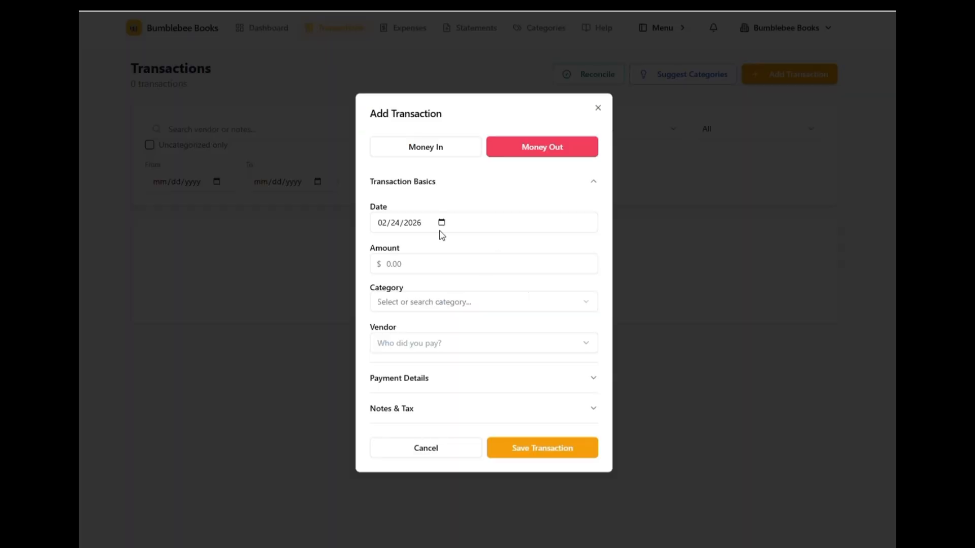
{"action": "left_click", "coordinate": [441, 223]}
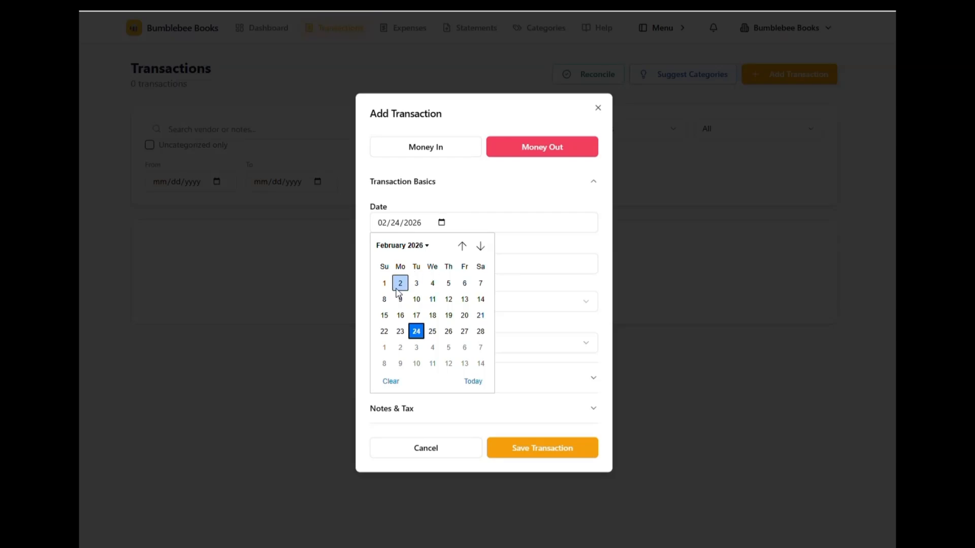
{"action": "left_click", "coordinate": [386, 287]}
{"action": "left_click", "coordinate": [392, 264]}
{"action": "type", "text": "50.0"}
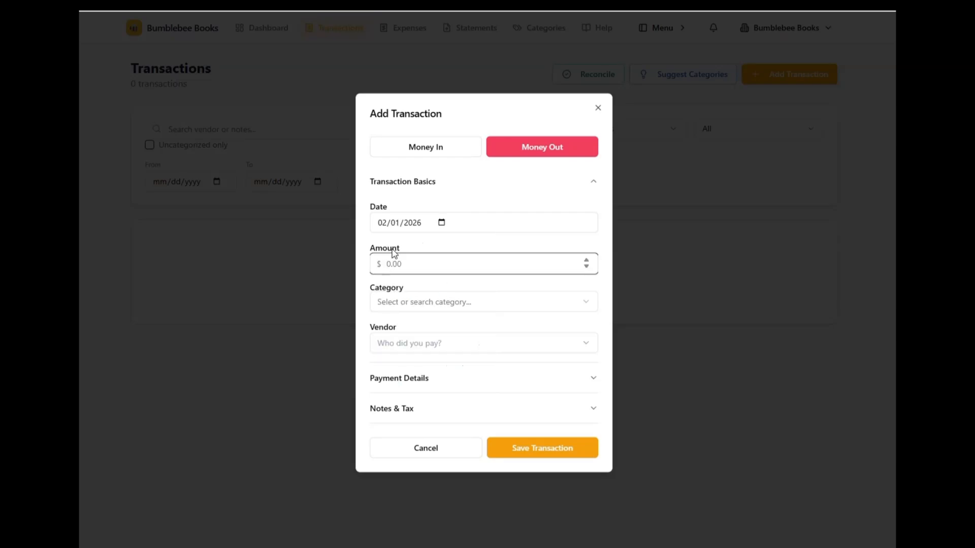
{"action": "type", "text": "0"}
Step: Assign the Interest Paid category to the new transaction
{"action": "left_click", "coordinate": [395, 303]}
{"action": "scroll", "coordinate": [425, 457], "scroll_direction": "down", "scroll_amount": 3}
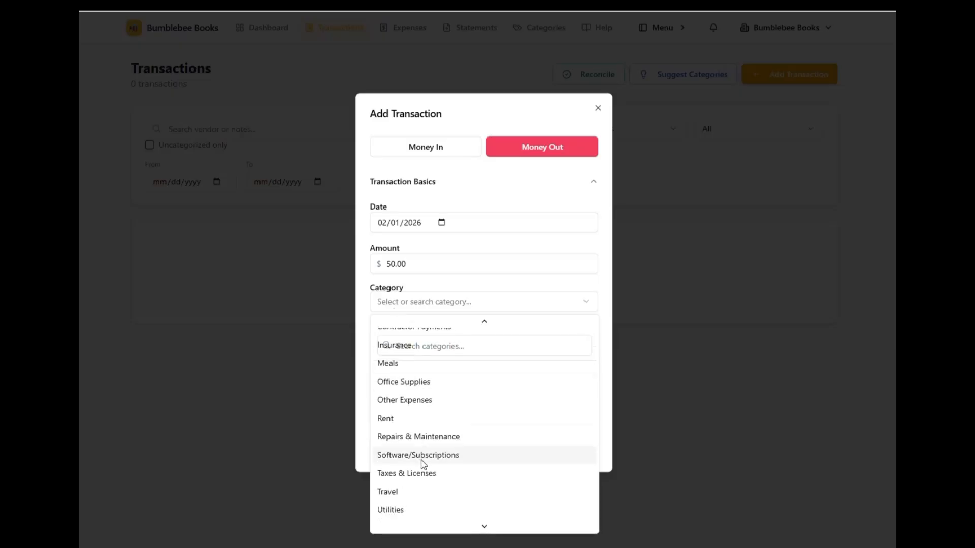
{"action": "scroll", "coordinate": [424, 470], "scroll_direction": "down", "scroll_amount": 1}
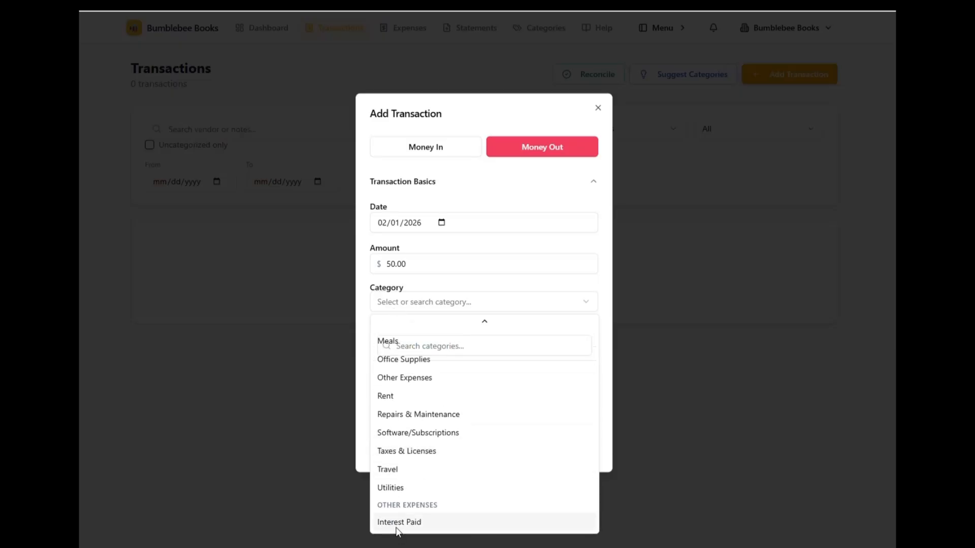
{"action": "left_click", "coordinate": [398, 525]}
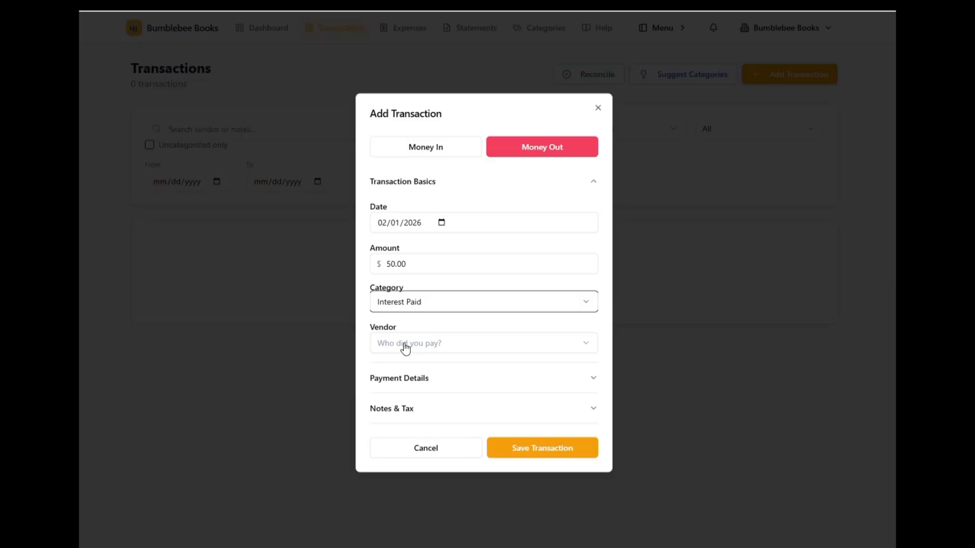
Step: Enter Grizzly Capital Funding LLC as the transaction's vendor
{"action": "left_click", "coordinate": [405, 347]}
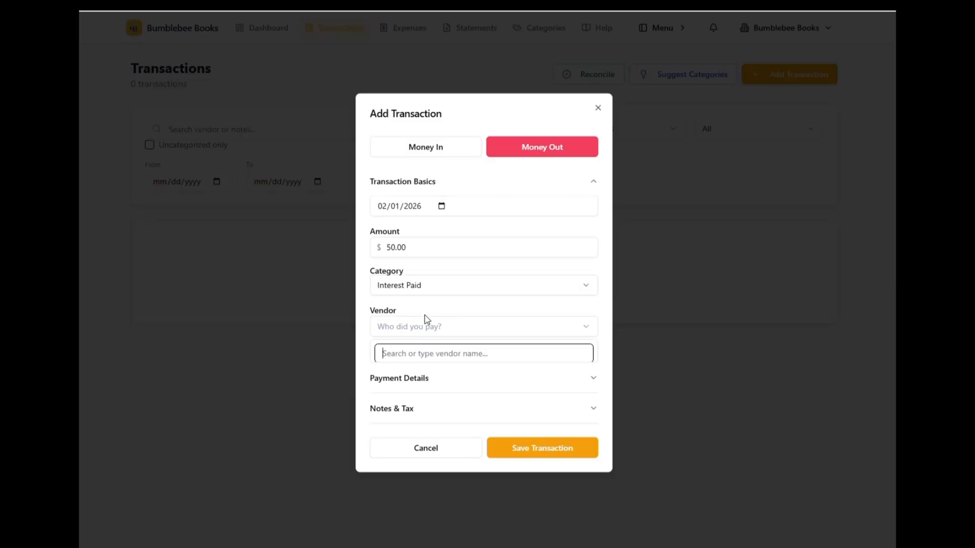
{"action": "type", "text": "Grizzly"}
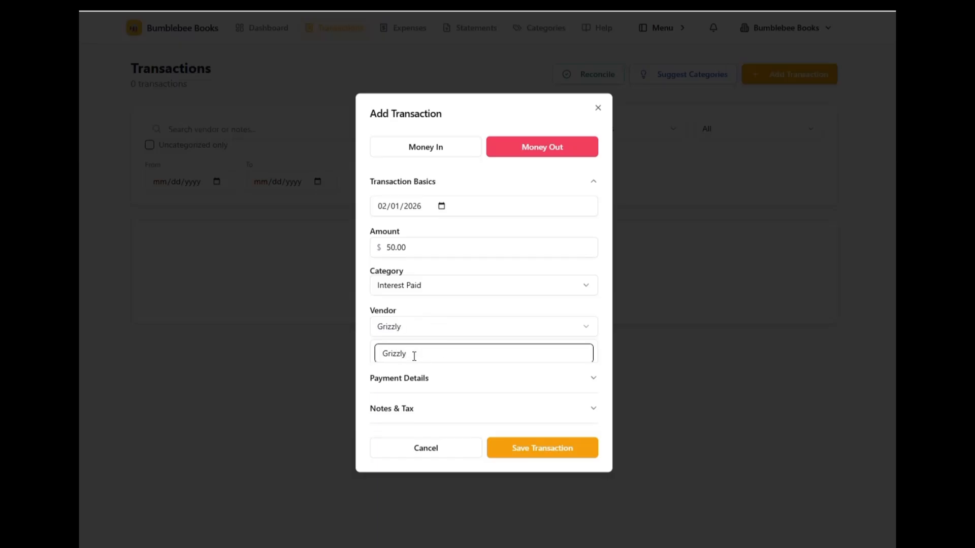
{"action": "type", "text": " Capital Funding LLC"}
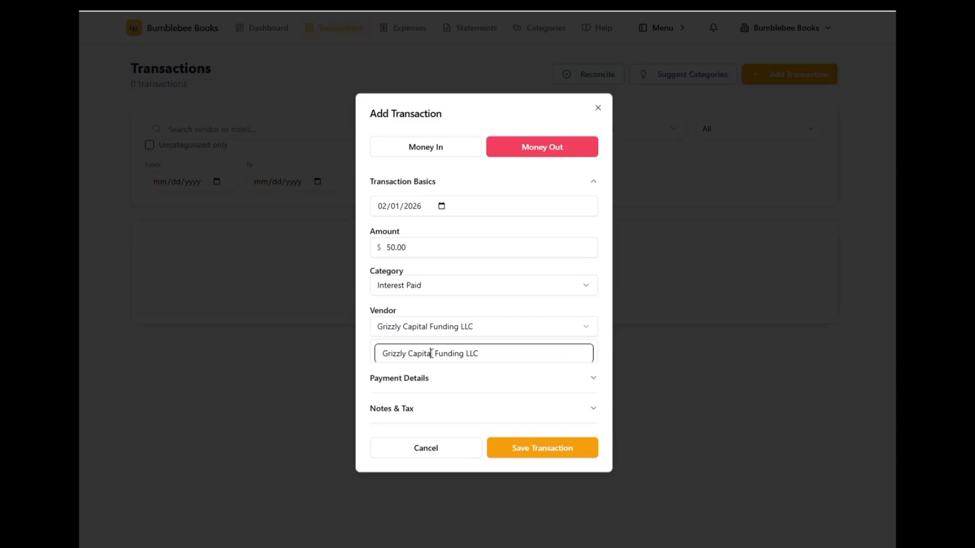
Step: Keep Bank Transfer as the payment method, leave the statement month blank and save the transaction
{"action": "left_click", "coordinate": [594, 380]}
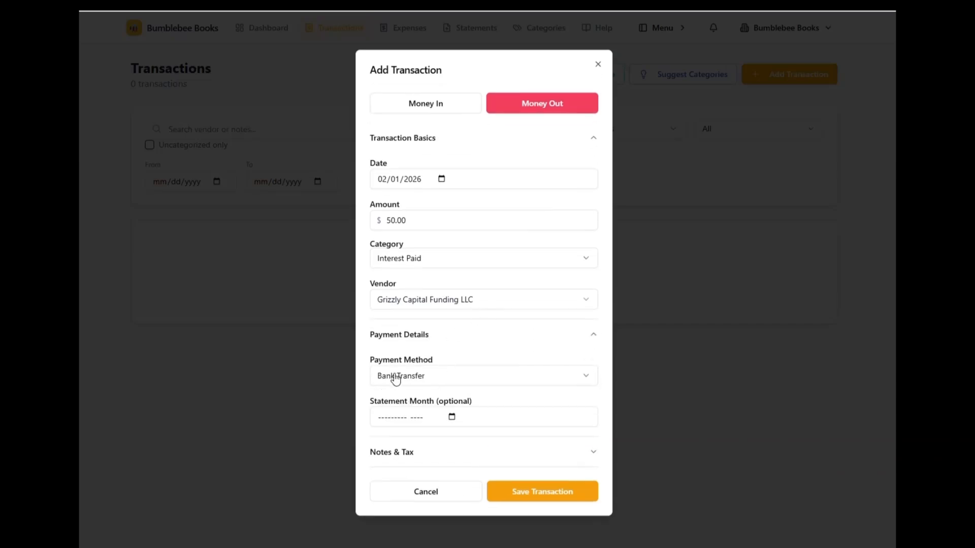
{"action": "left_click", "coordinate": [396, 380]}
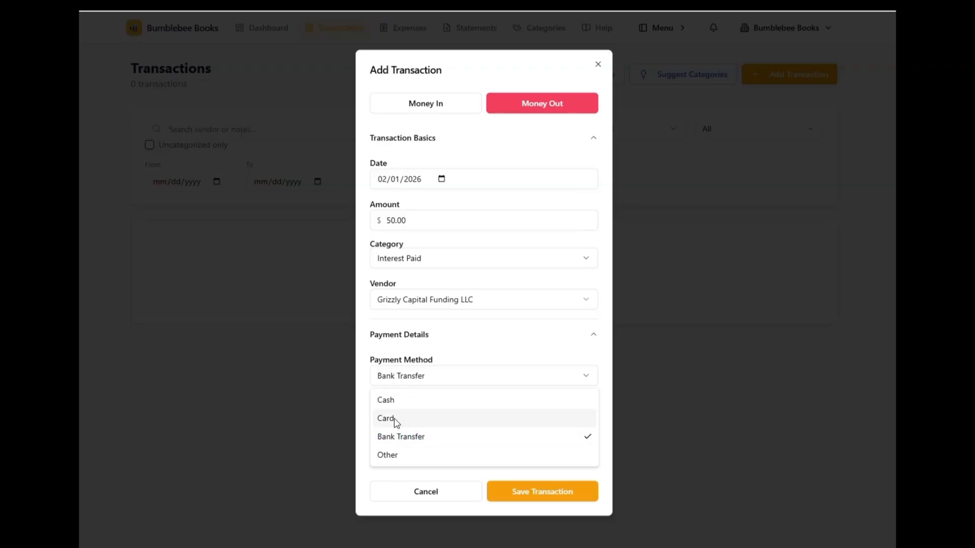
{"action": "left_click", "coordinate": [402, 384]}
{"action": "left_click", "coordinate": [390, 418]}
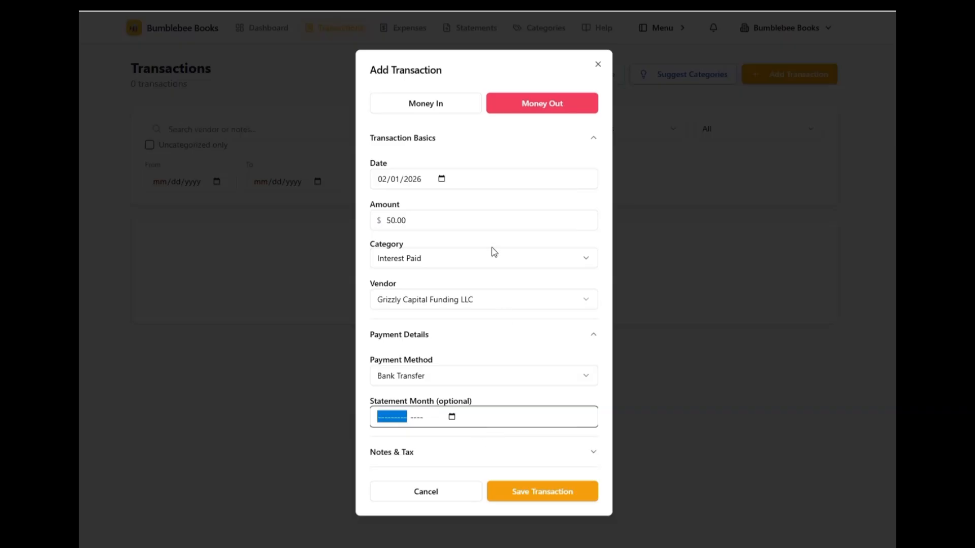
{"action": "left_click", "coordinate": [531, 500]}
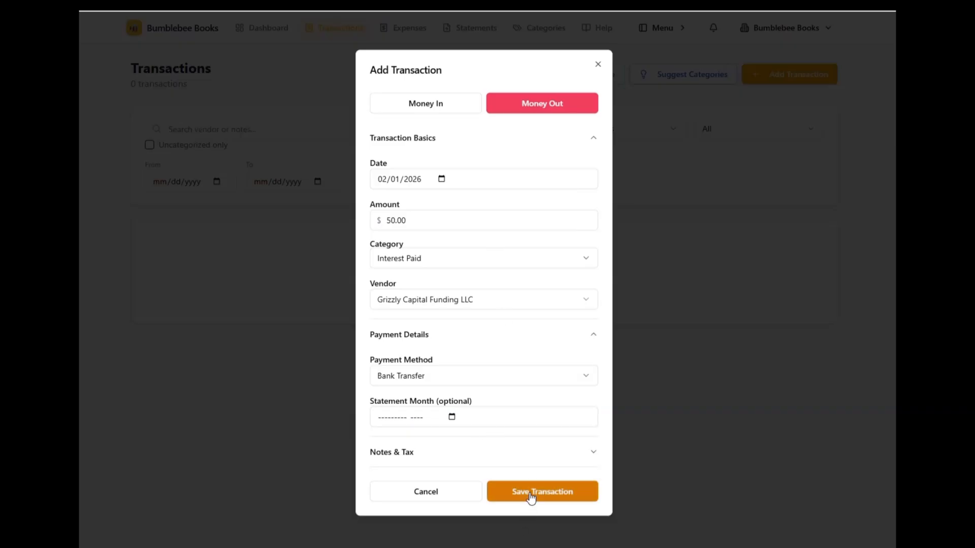
{"action": "left_click", "coordinate": [531, 497]}
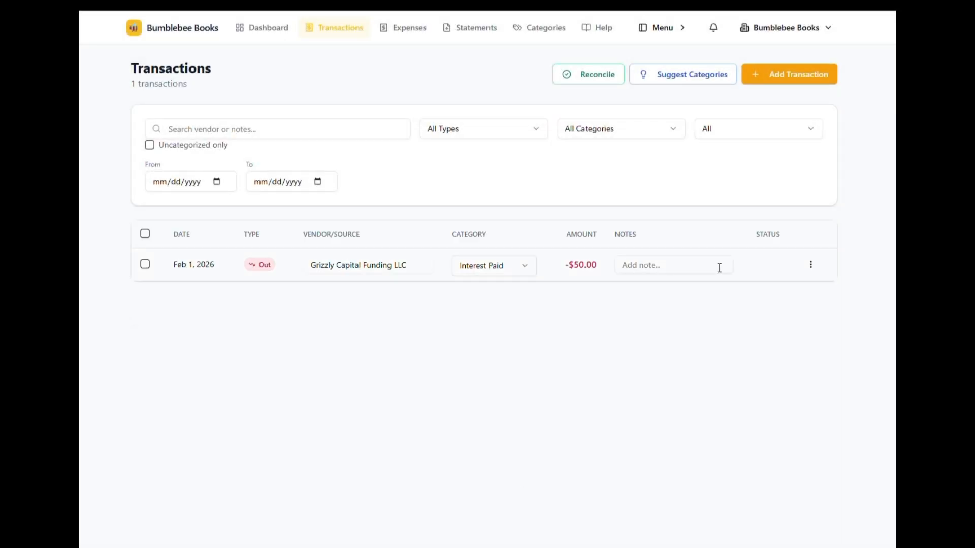
Step: Generate the Profit & Loss report for 01/01/2026 to 12/31/2026 and check its Interest Paid expense and net profit
{"action": "left_click", "coordinate": [674, 37]}
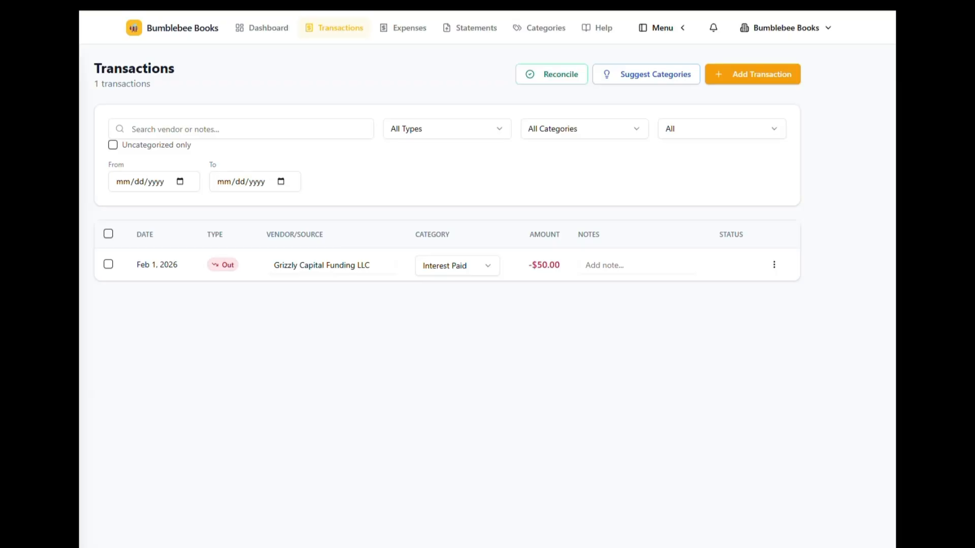
{"action": "left_click", "coordinate": [60, 356]}
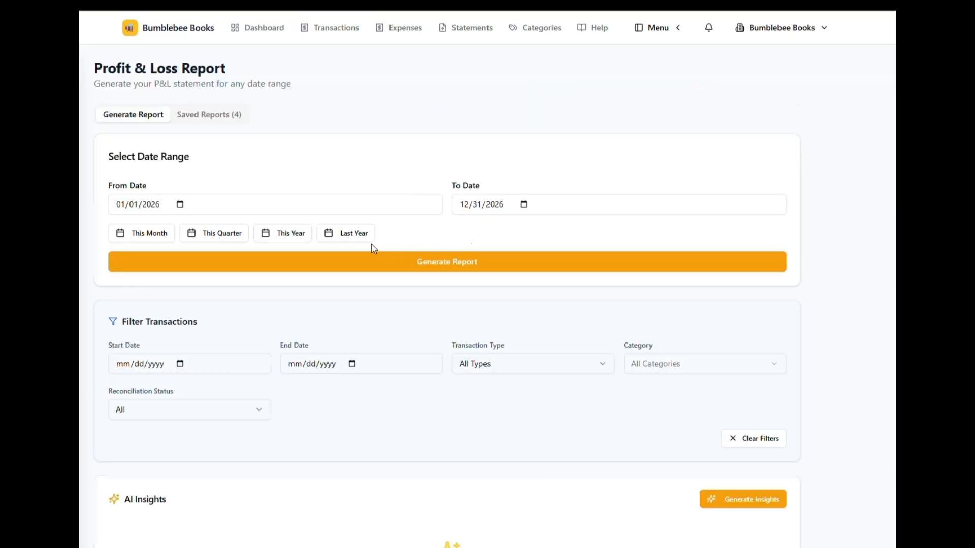
{"action": "left_click", "coordinate": [371, 260]}
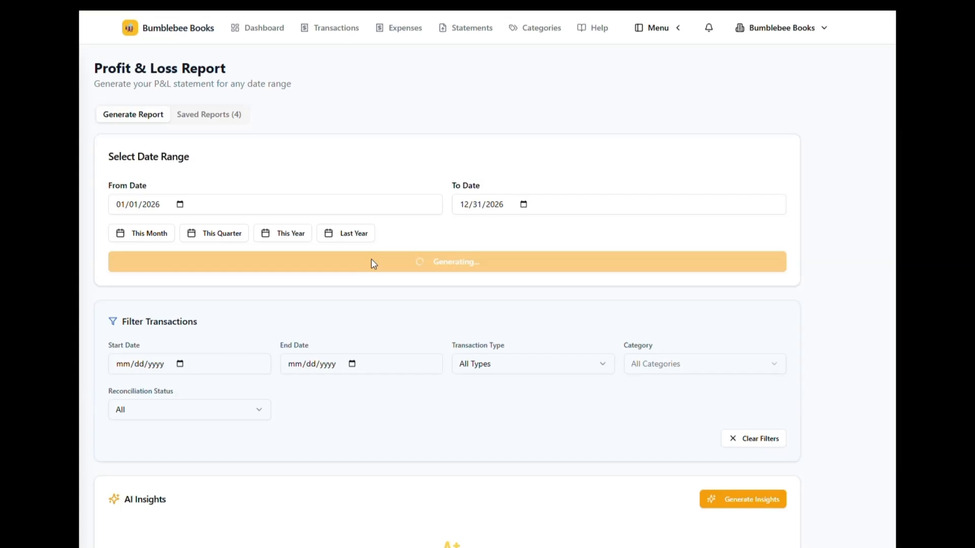
{"action": "scroll", "coordinate": [371, 262], "scroll_direction": "down", "scroll_amount": 8}
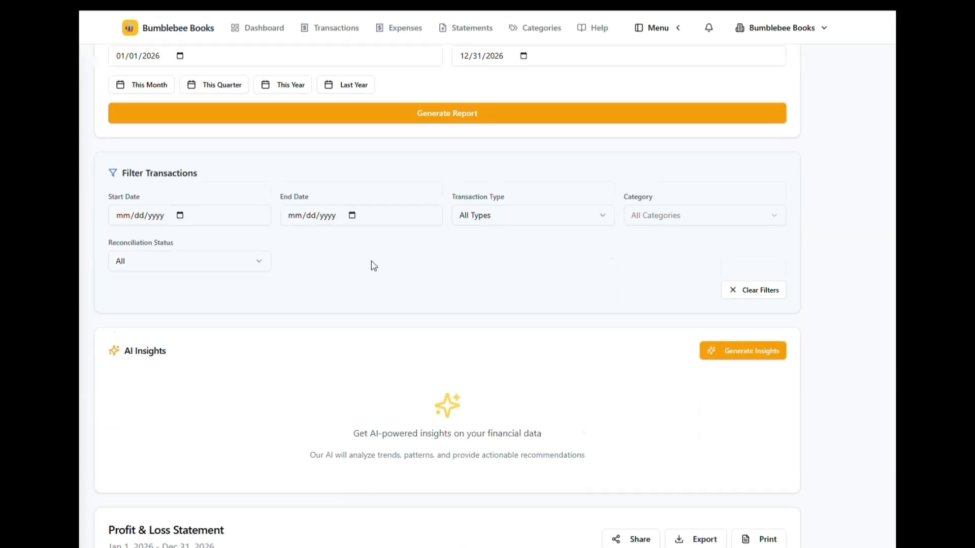
{"action": "scroll", "coordinate": [373, 268], "scroll_direction": "down", "scroll_amount": 1}
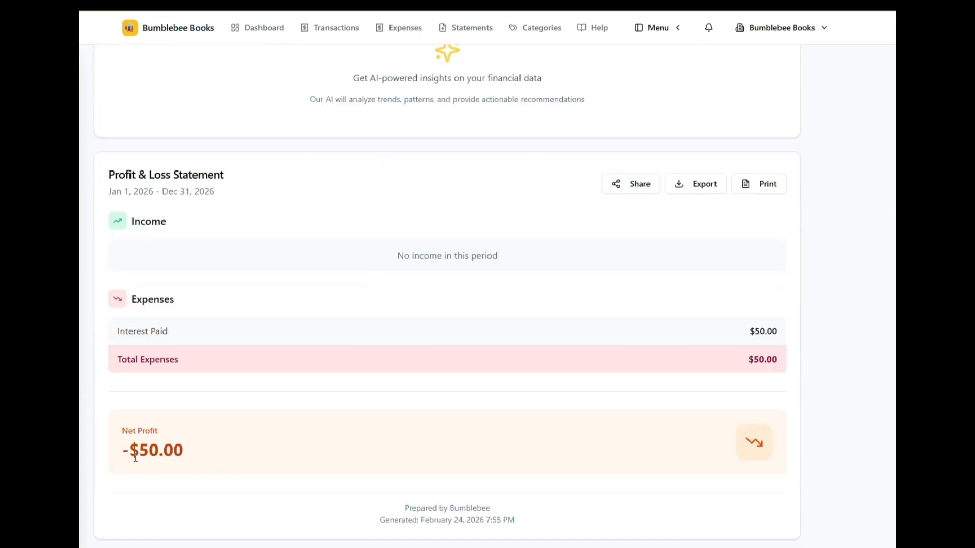
{"action": "left_click_drag", "start_coordinate": [129, 450], "coordinate": [775, 450]}
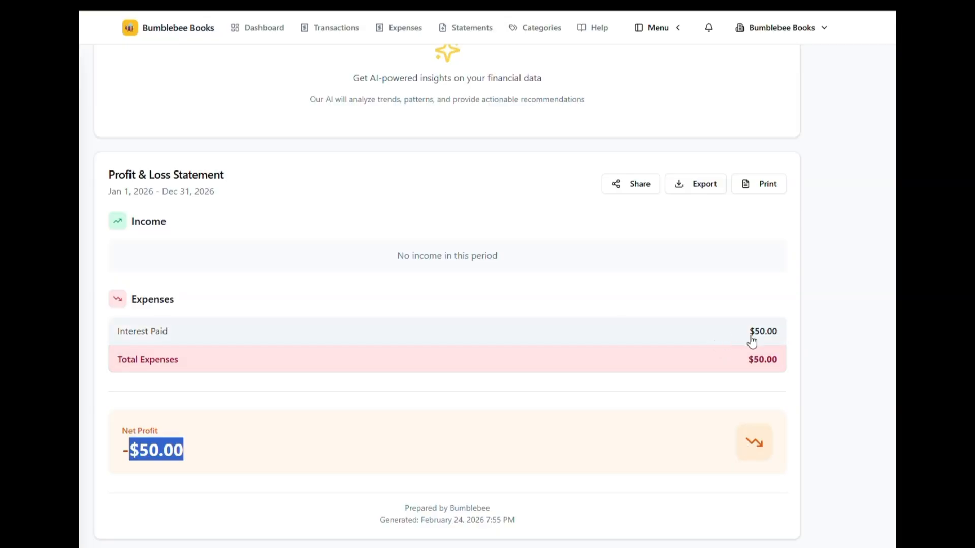
{"action": "scroll", "coordinate": [752, 341], "scroll_direction": "up", "scroll_amount": 8}
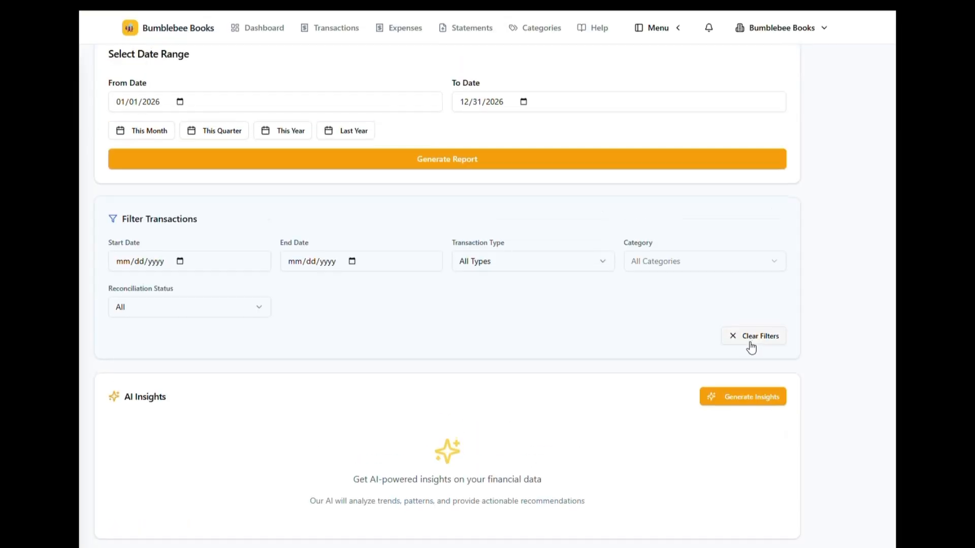
Step: View the Help & Resources page and return to the dashboard to look over its overview and recent activity
{"action": "left_click", "coordinate": [601, 34]}
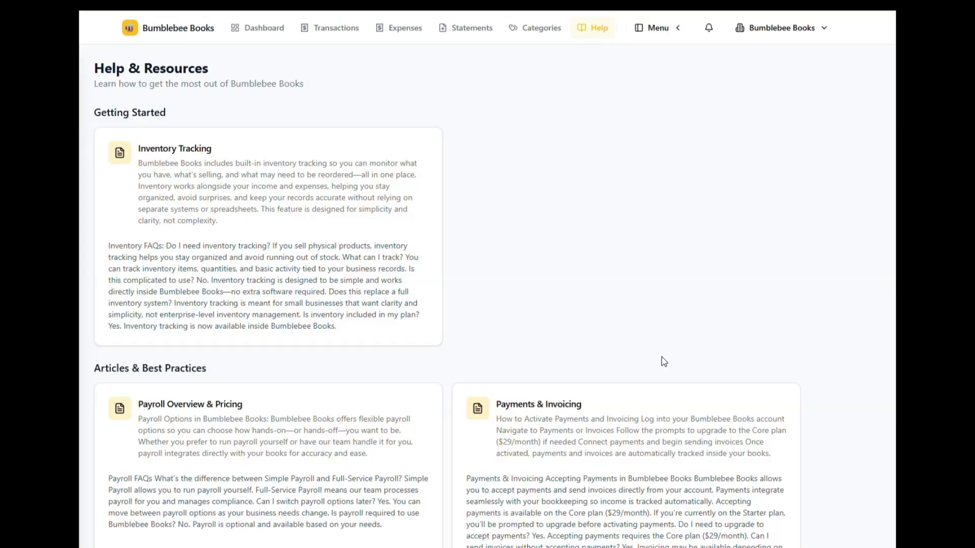
{"action": "left_click", "coordinate": [655, 33]}
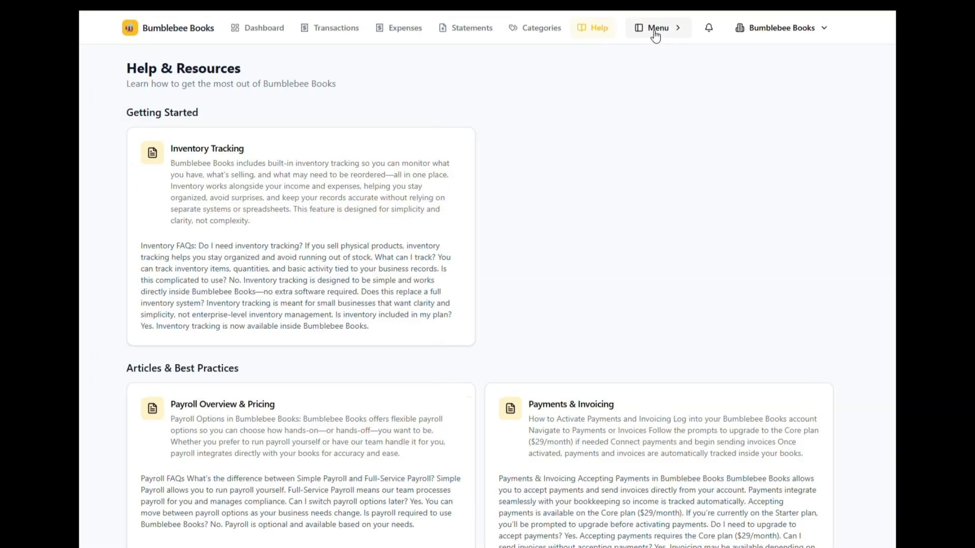
{"action": "left_click", "coordinate": [260, 37]}
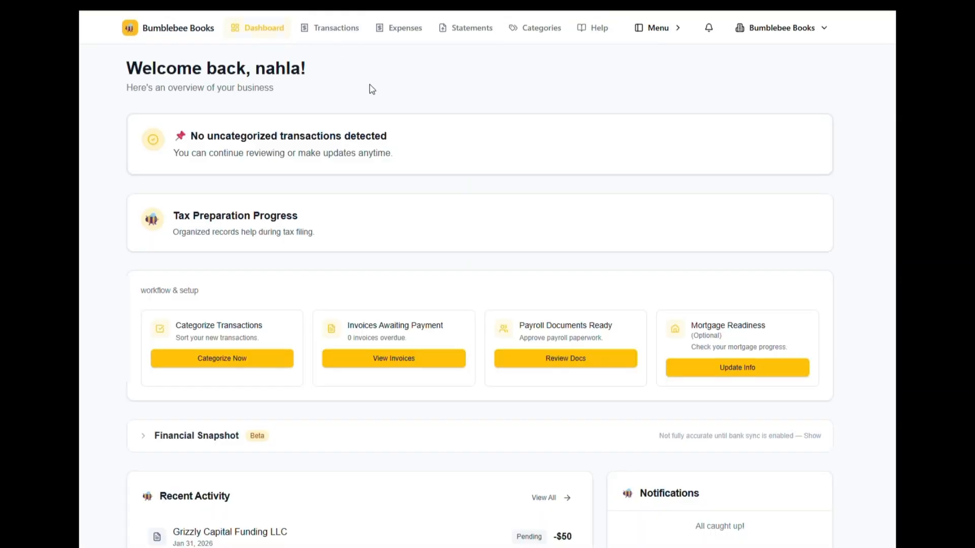
{"action": "scroll", "coordinate": [441, 191], "scroll_direction": "down", "scroll_amount": 2}
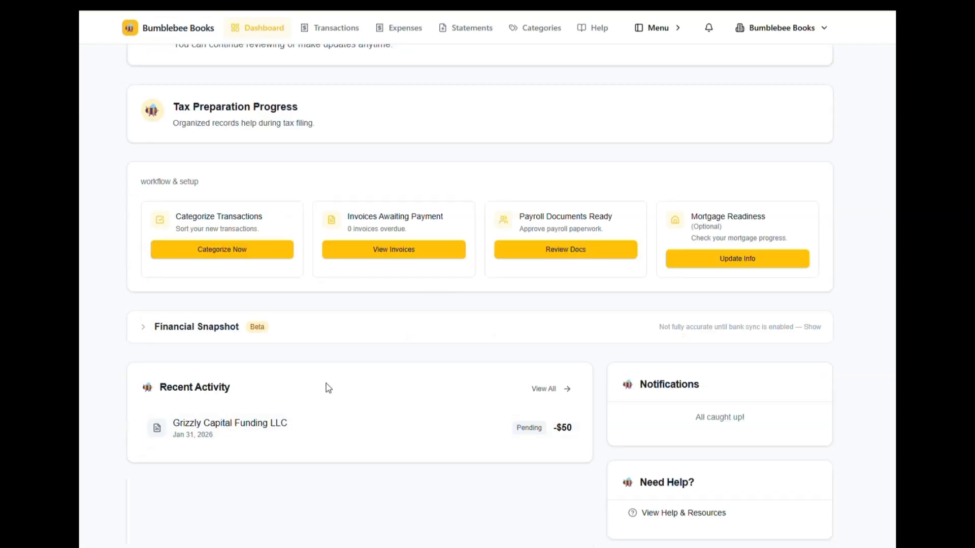
{"action": "scroll", "coordinate": [326, 382], "scroll_direction": "up", "scroll_amount": 2}
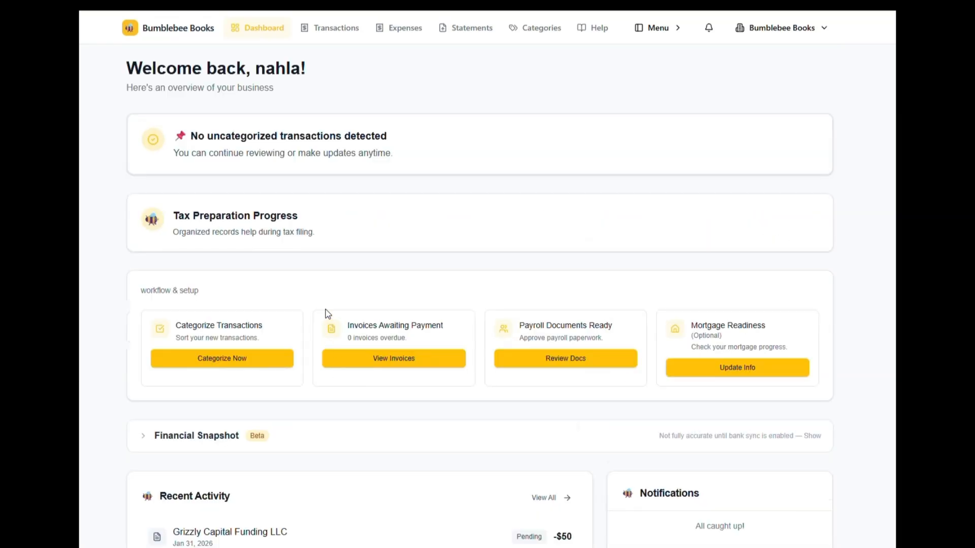